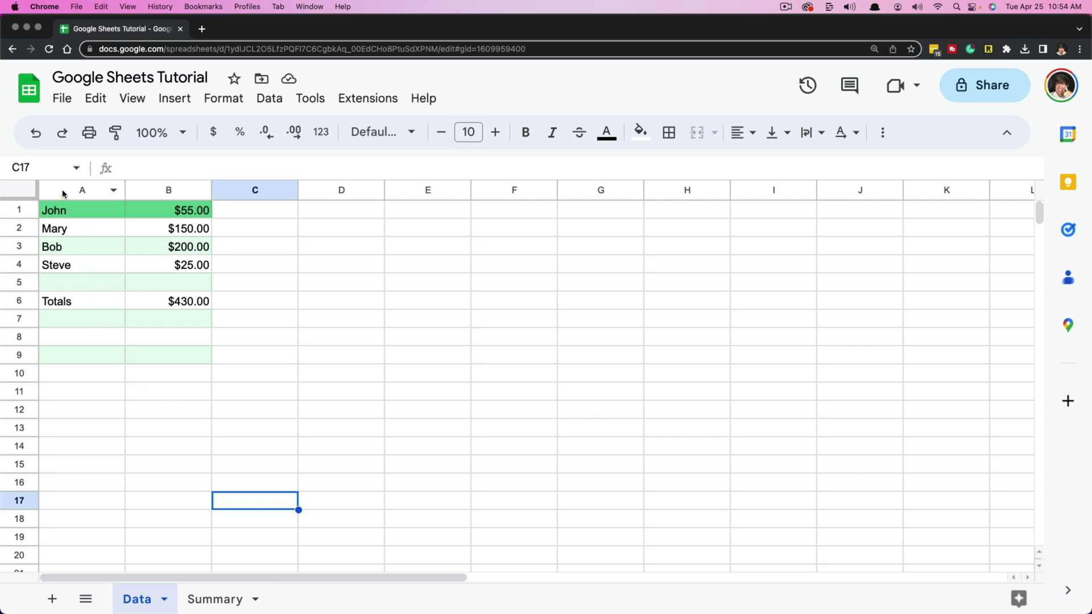
# Select columns A and B on the Data sheet, preview the Summary sheet, then clear the selection.
pyautogui.click(82, 190)
pyautogui.keyDown('shift'); pyautogui.click(149, 190); pyautogui.keyUp('shift')
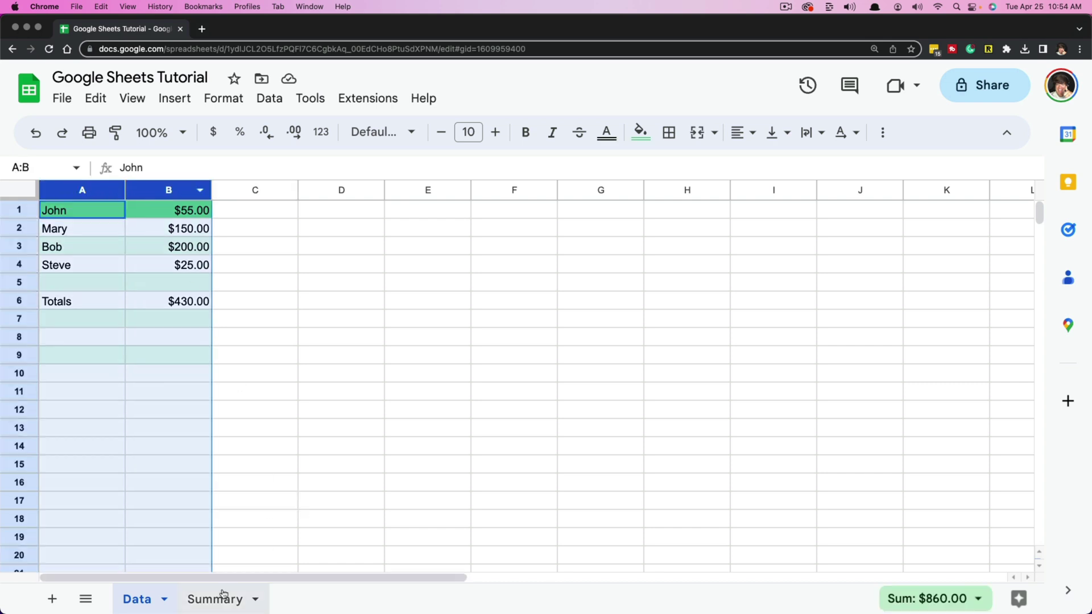
pyautogui.click(208, 600)
pyautogui.click(387, 349)
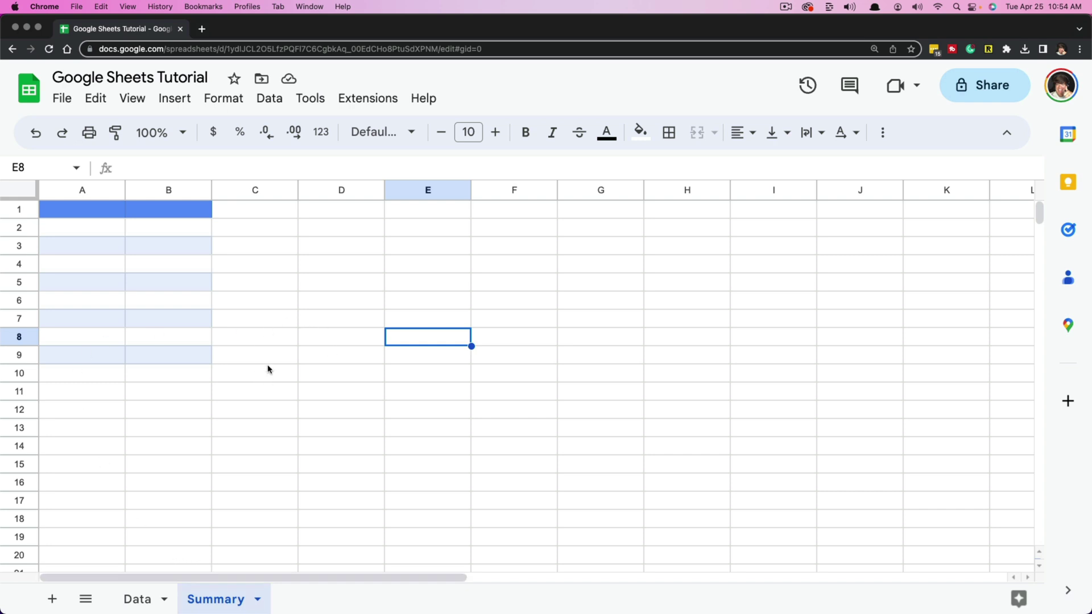
pyautogui.click(135, 599)
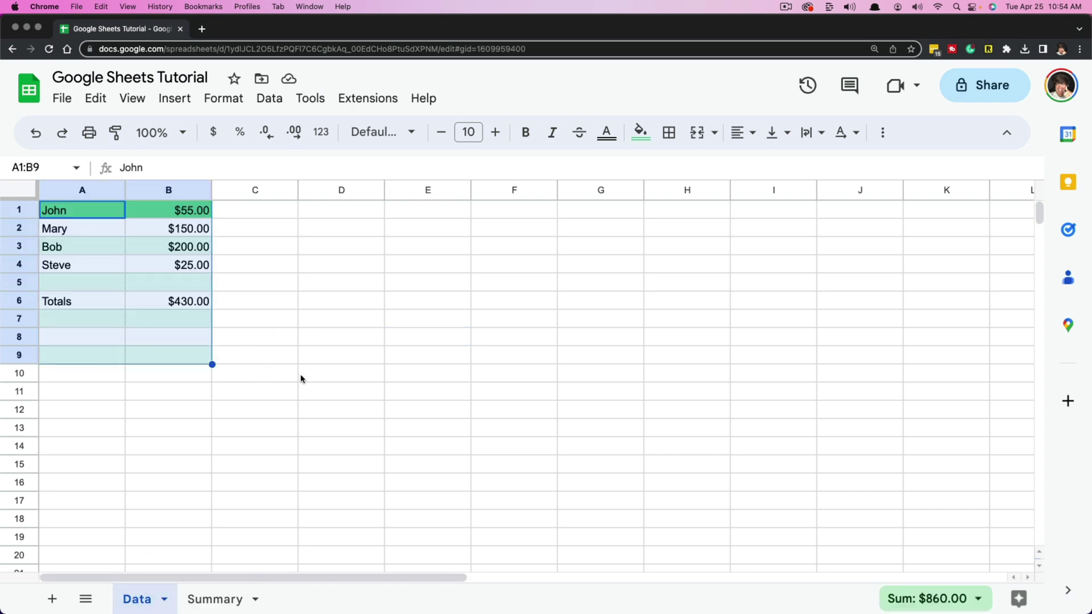
pyautogui.click(285, 408)
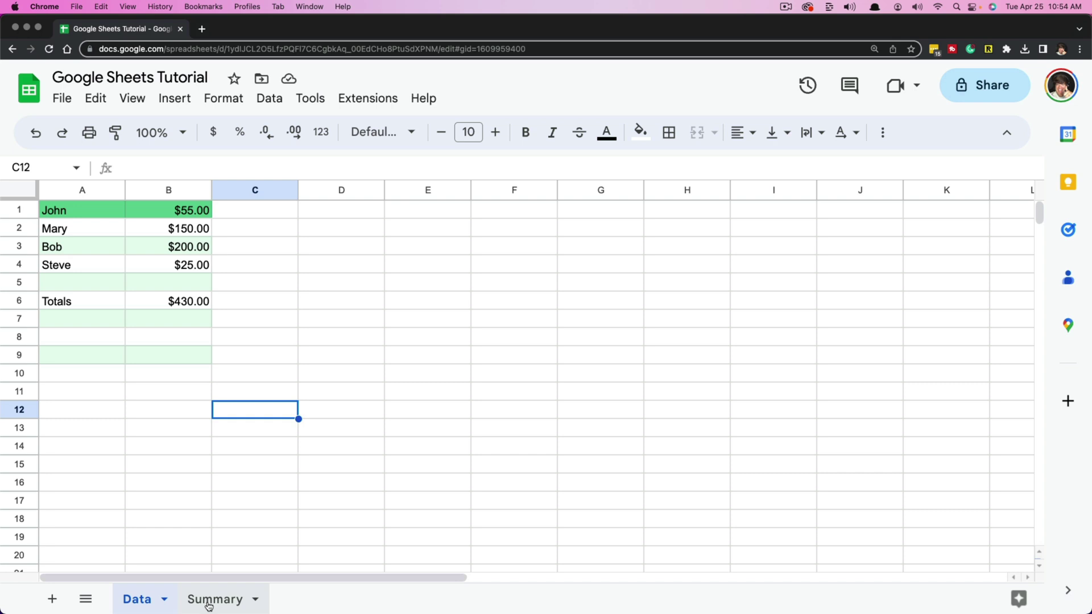
# Enter =(Data!B3) in Summary cell A3 so it shows $200.00.
pyautogui.click(210, 604)
pyautogui.click(55, 249)
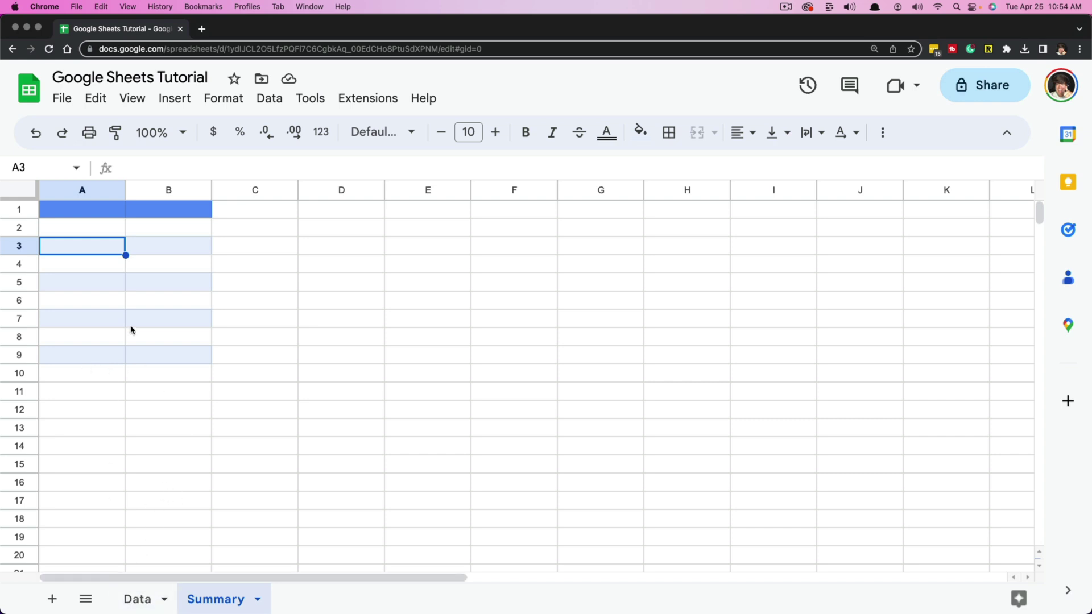
pyautogui.write('=(Data!B3)')
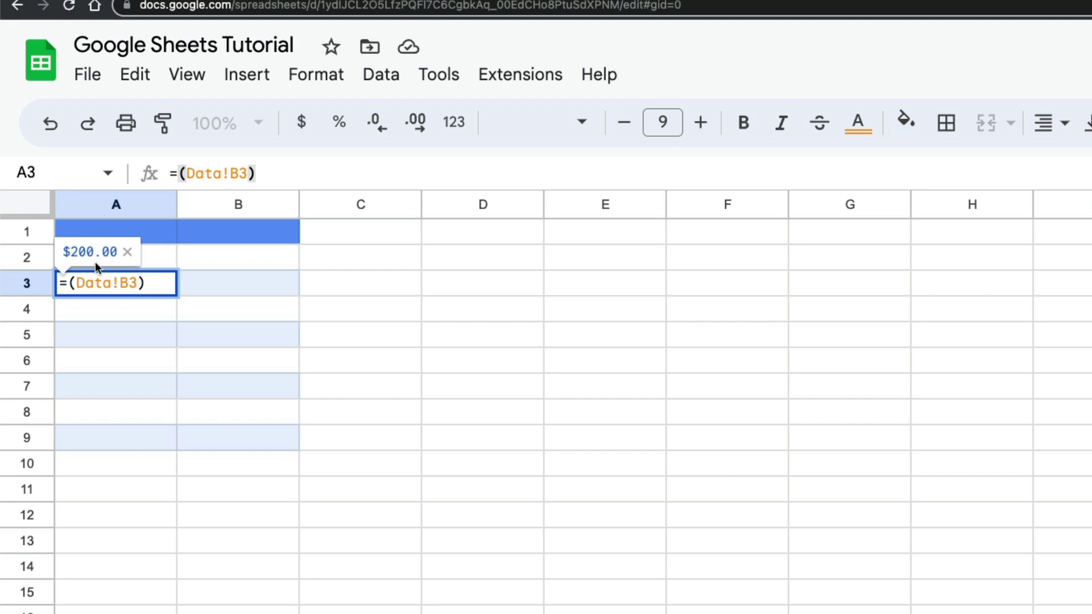
pyautogui.press('Return')
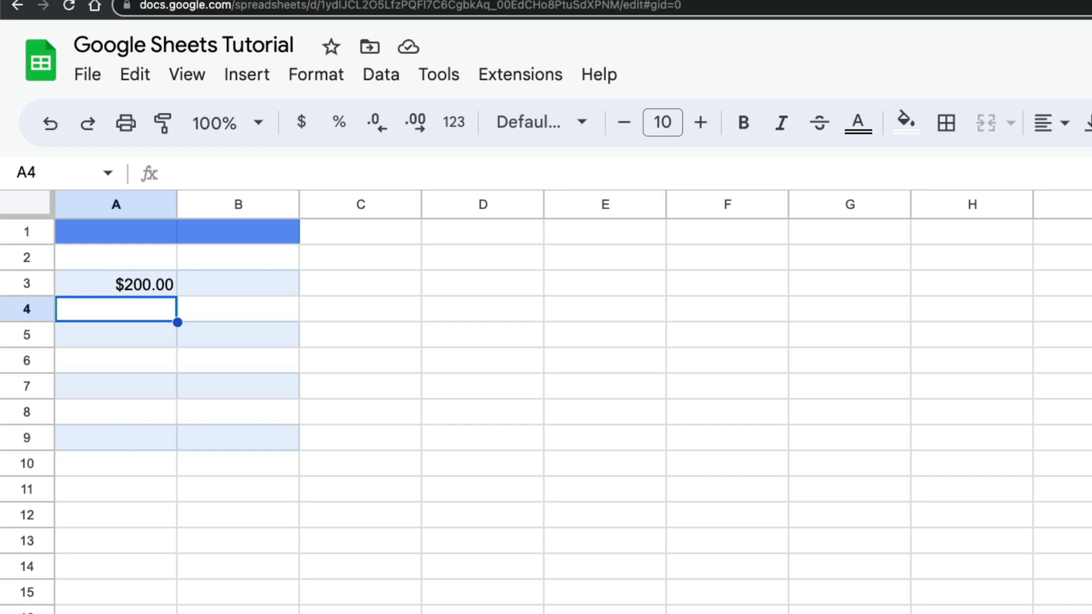
pyautogui.hotkey('ctrl', 'shift', 'pagedown')
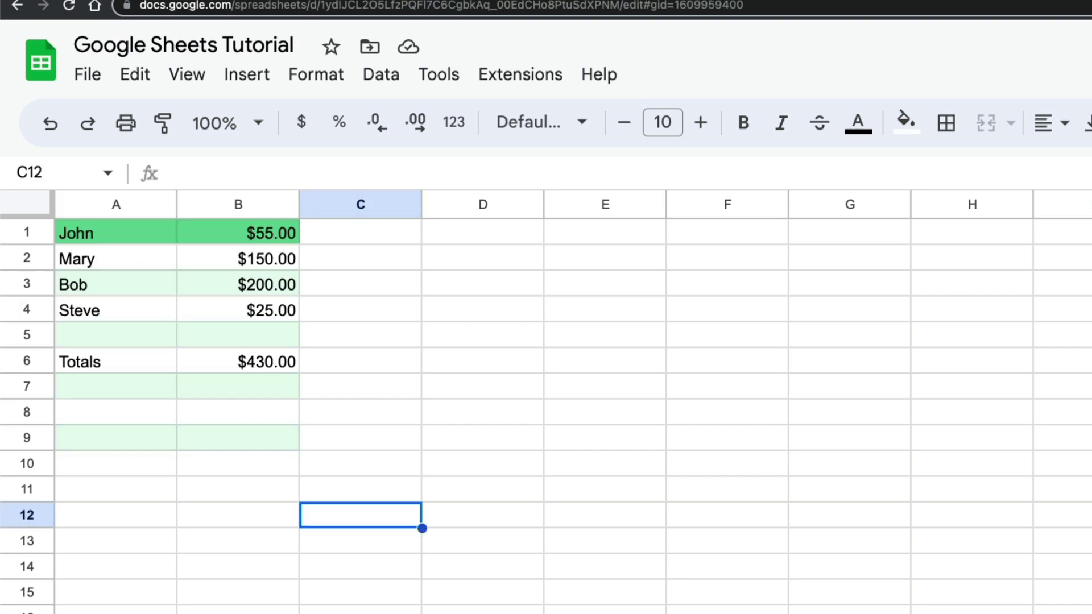
# Change the Data sheet's B3 amount from $200.00 to 300.
pyautogui.click(211, 286)
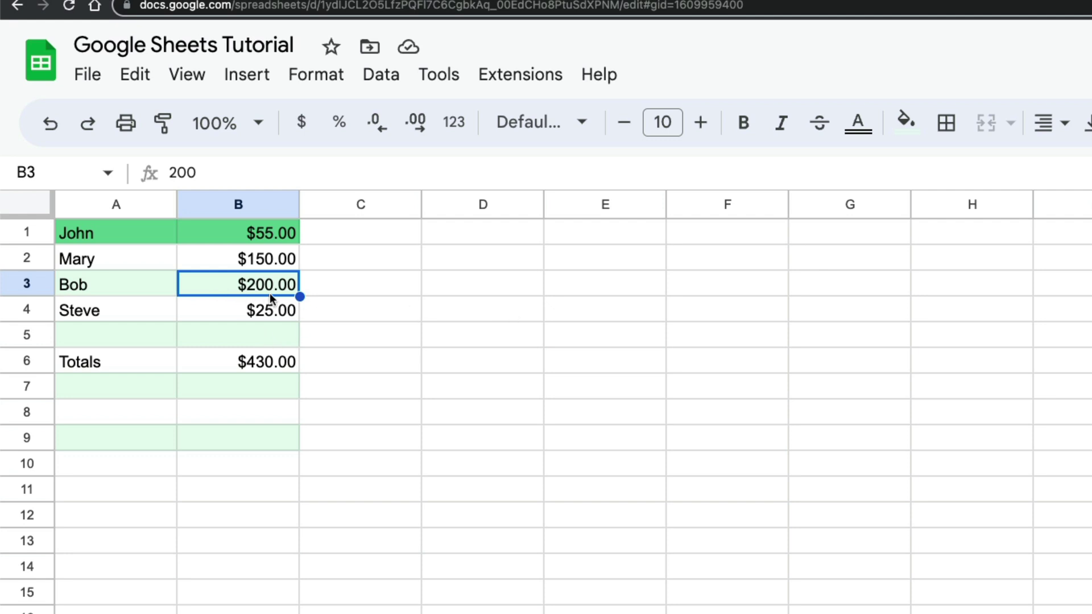
pyautogui.write('300')
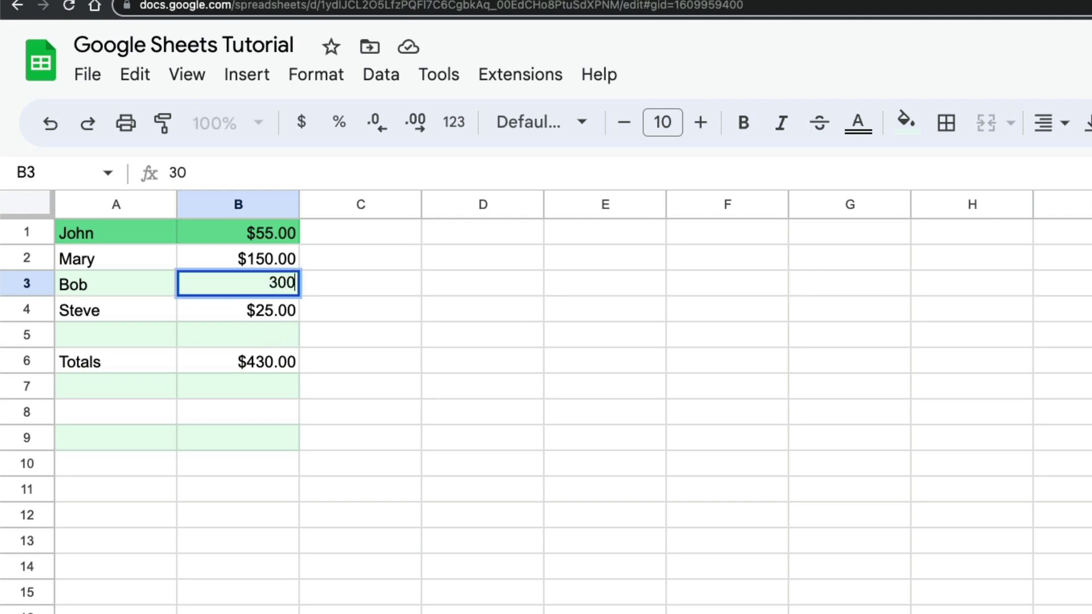
pyautogui.press('Return')
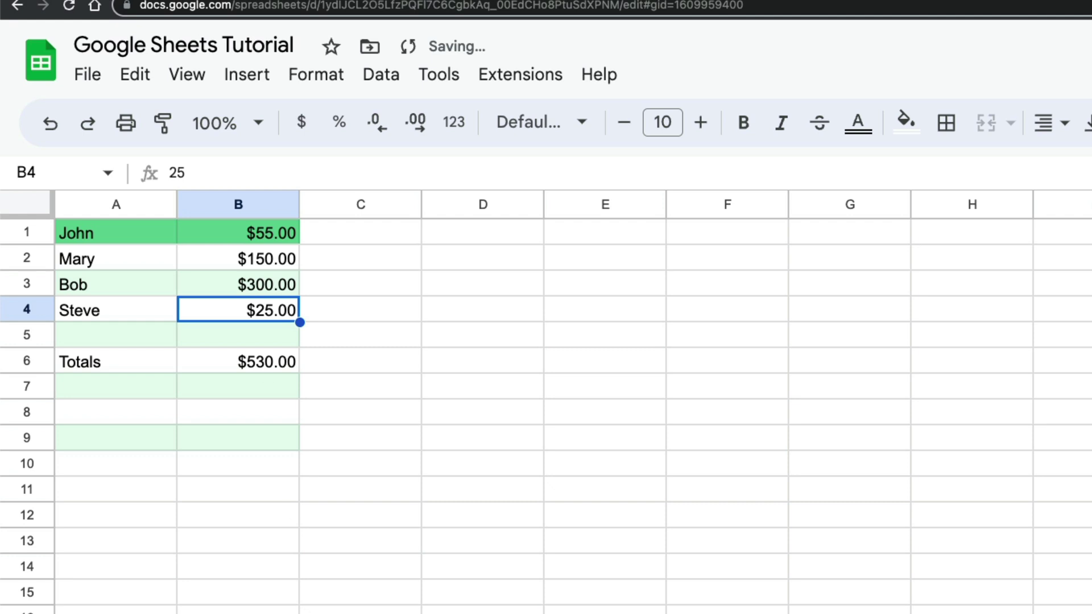
# Verify Summary A3's formula =(Data!B3) now shows $300.00.
pyautogui.hotkey('alt', 'Up')
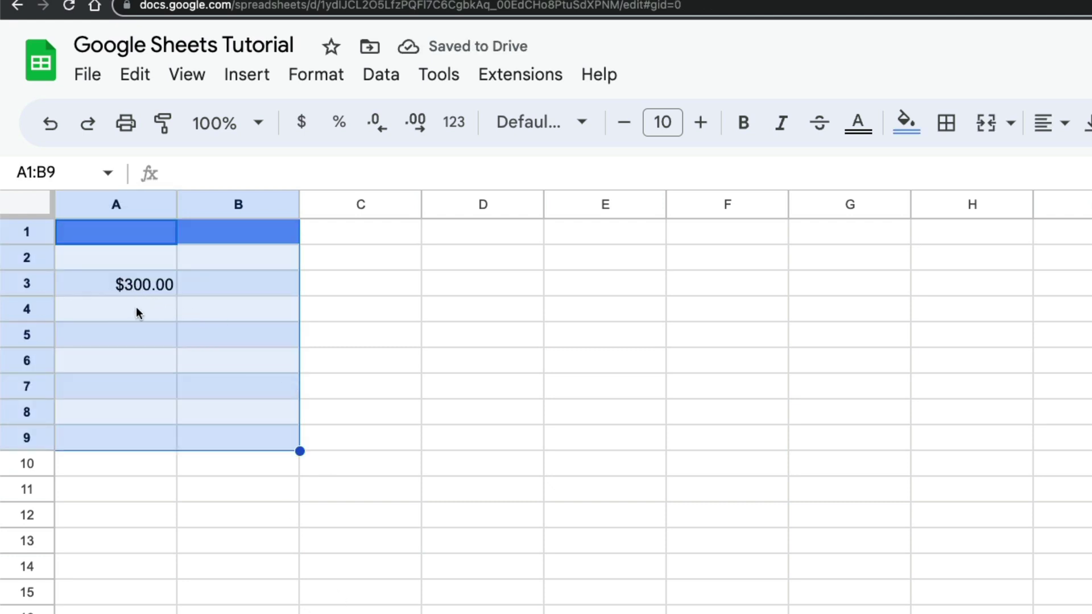
pyautogui.click(173, 520)
pyautogui.hotkey('alt', 'Down')
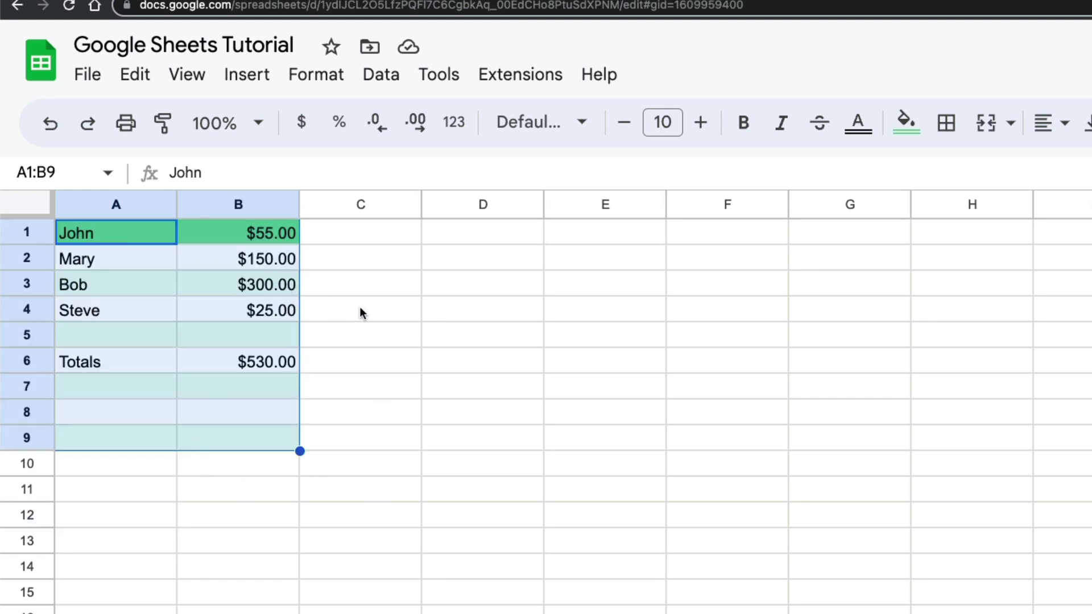
pyautogui.hotkey('alt', 'Up')
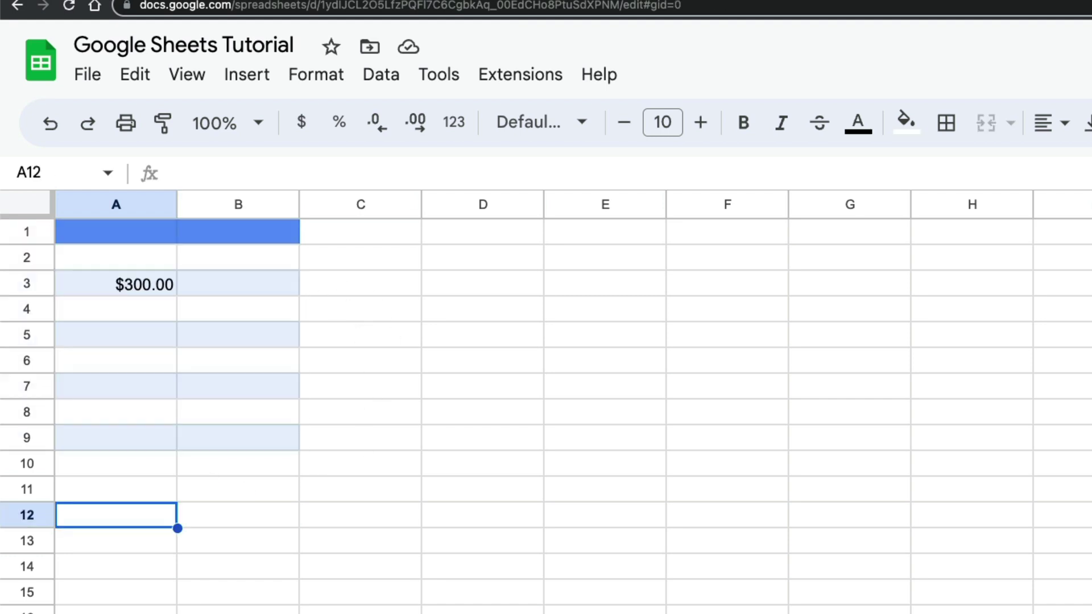
pyautogui.click(91, 284)
pyautogui.doubleClick(89, 283)
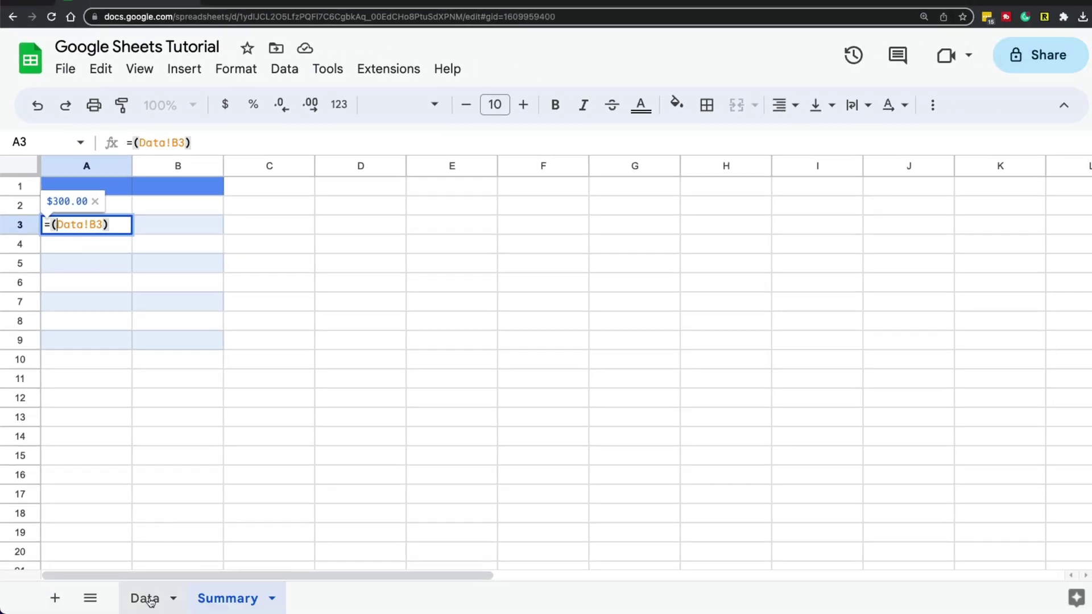
# Duplicate the Data sheet as Copy of Data and switch to the new tab.
pyautogui.click(148, 597)
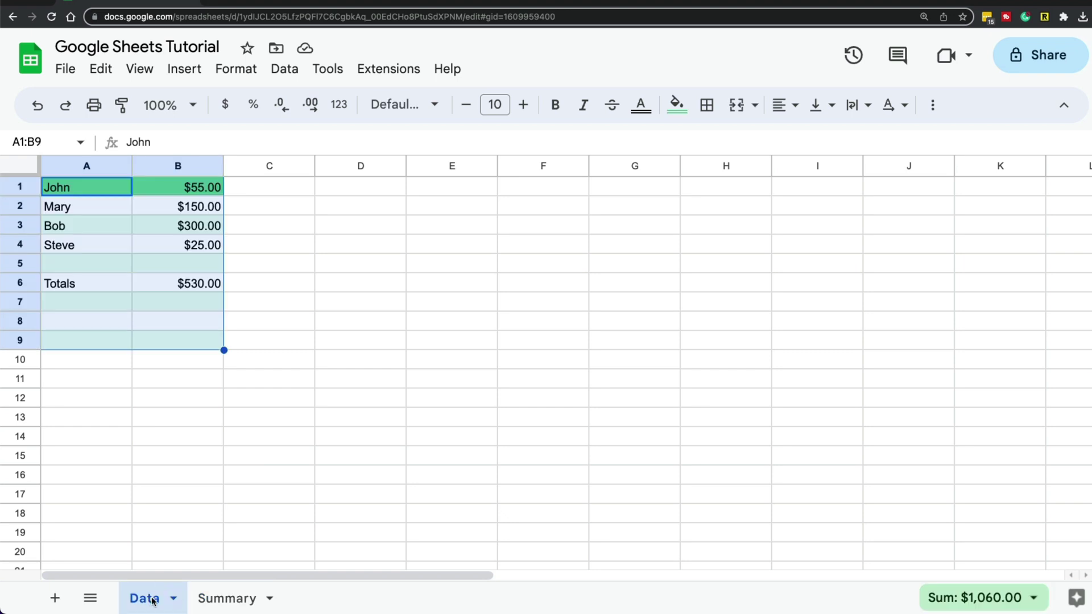
pyautogui.rightClick(149, 598)
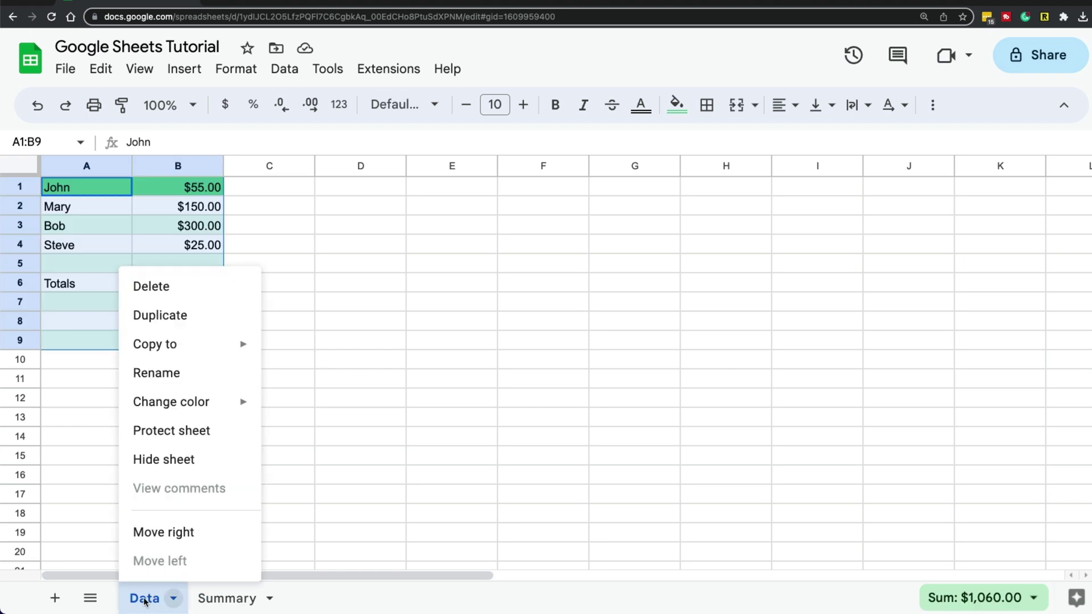
pyautogui.click(157, 315)
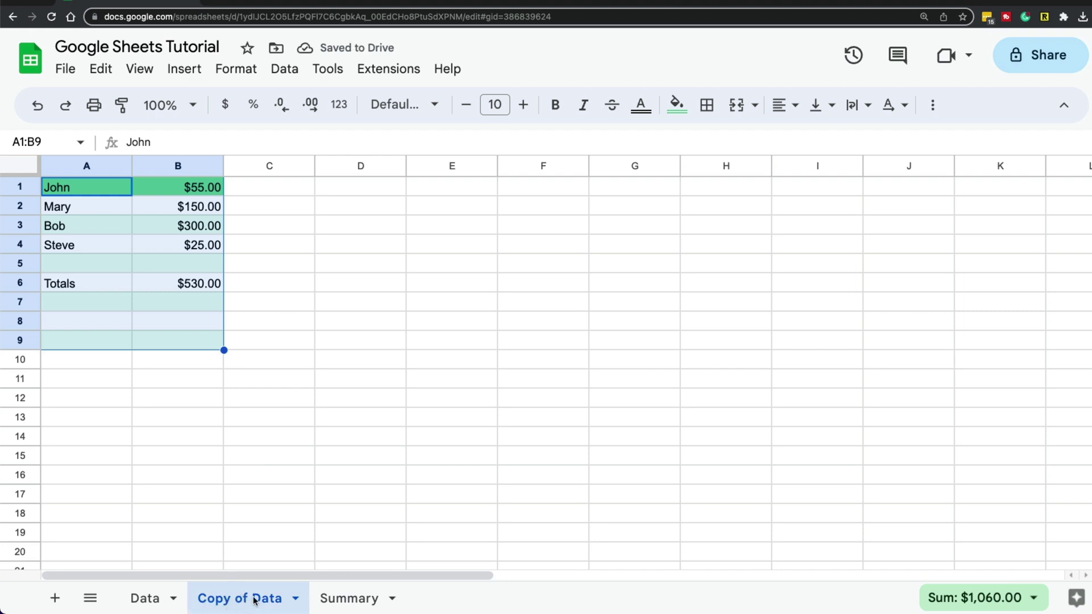
pyautogui.click(332, 598)
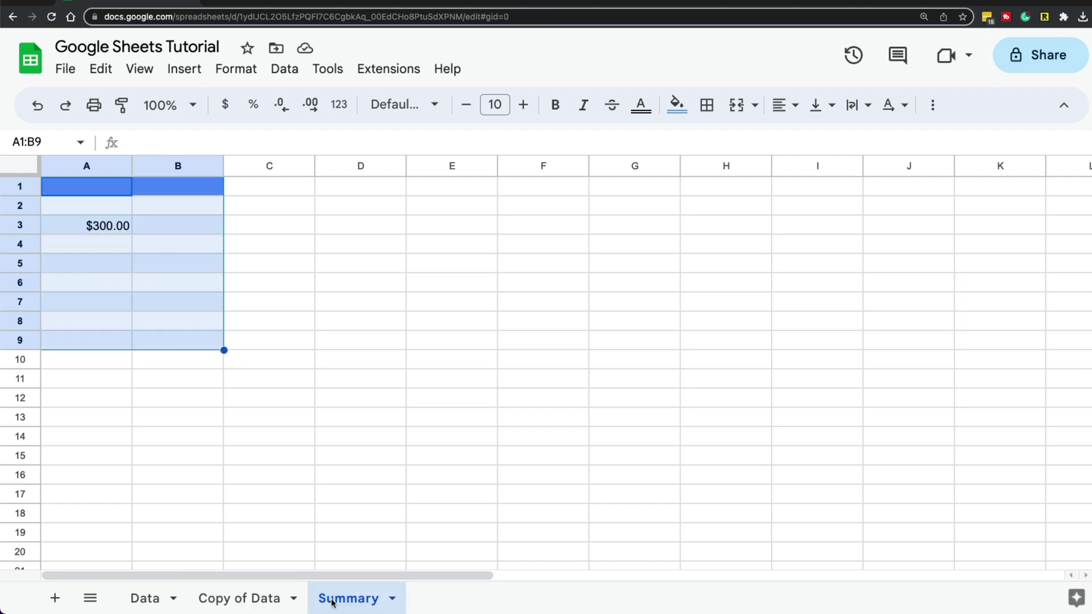
pyautogui.click(260, 379)
pyautogui.click(216, 599)
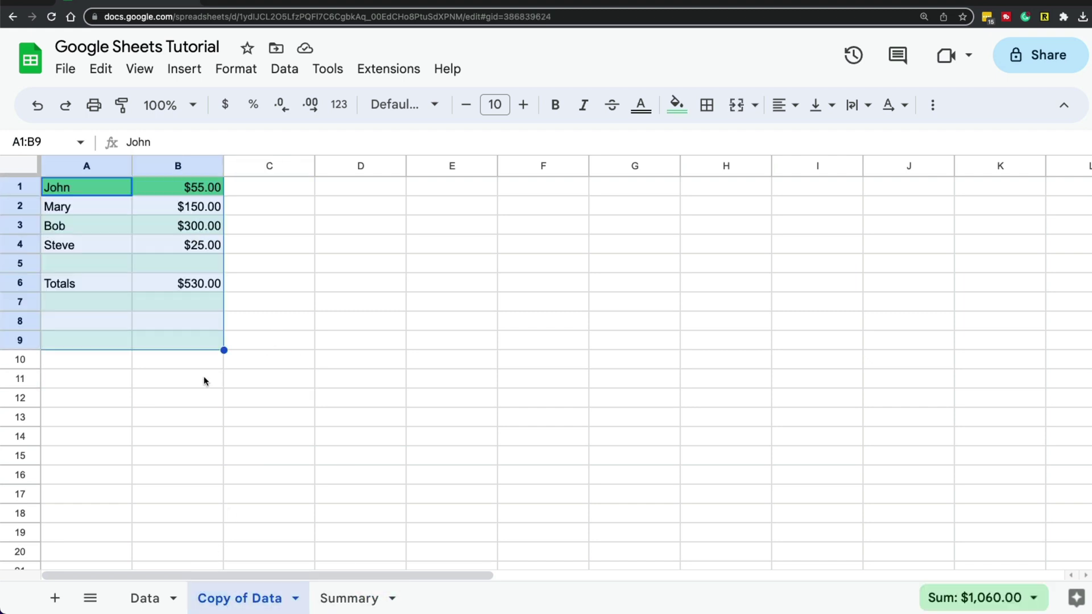
pyautogui.click(234, 263)
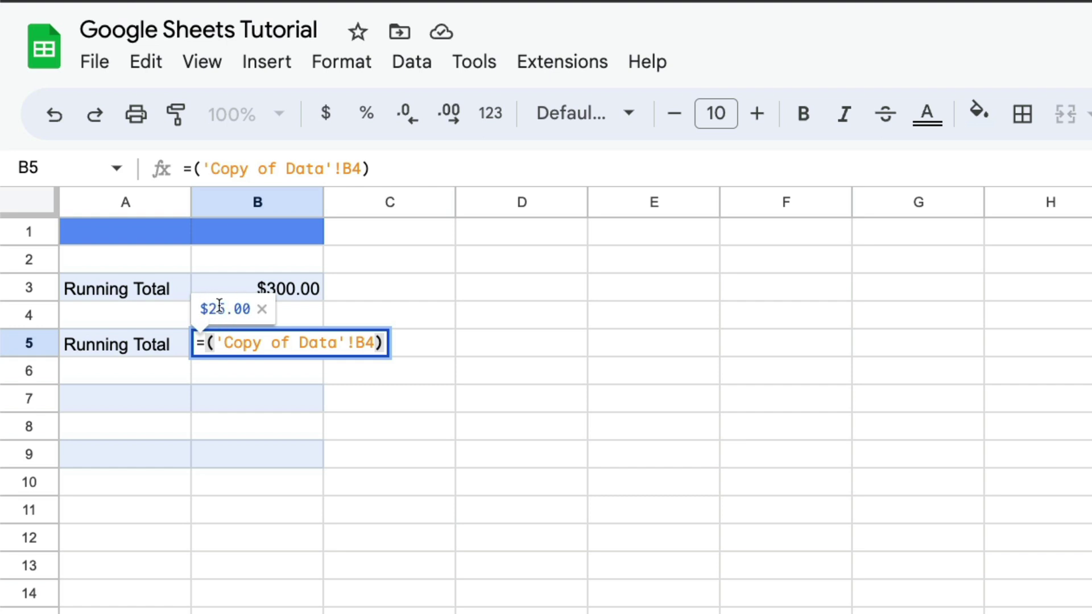
# Commit =('Copy of Data'!B4) in Summary B5, displaying $25.00.
pyautogui.press('Return')
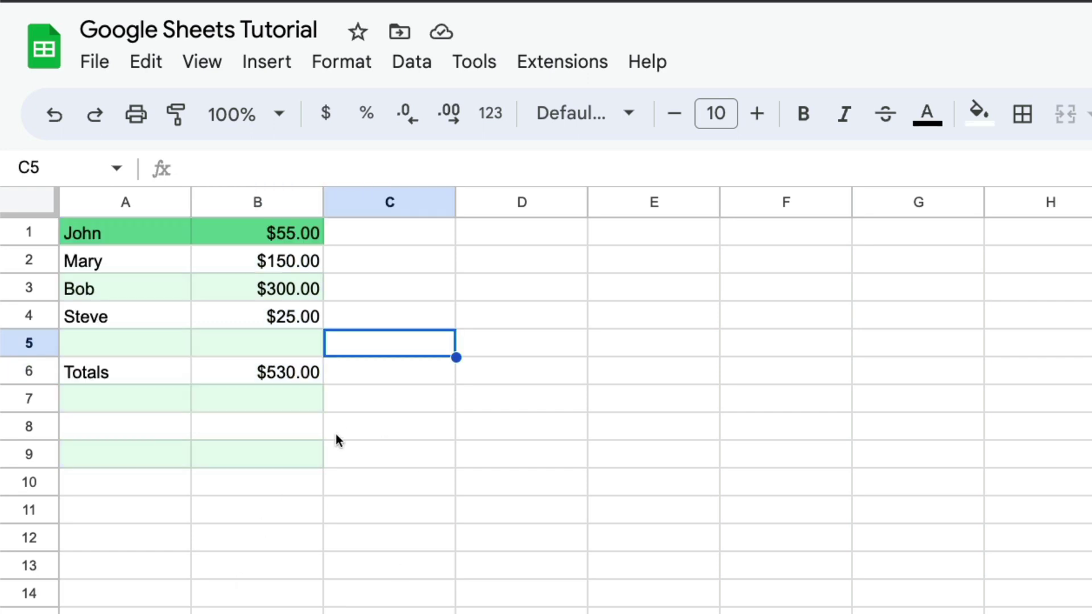
# Set Copy of Data B4 to 55 and confirm Summary B5 now shows $55.00.
pyautogui.click(259, 321)
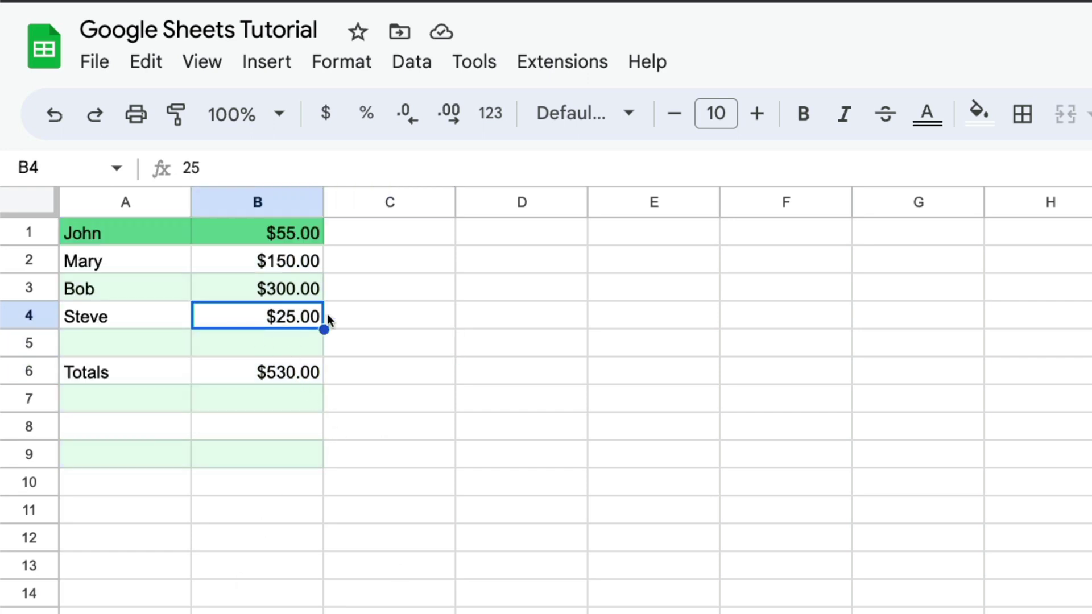
pyautogui.write('55')
pyautogui.press('Return')
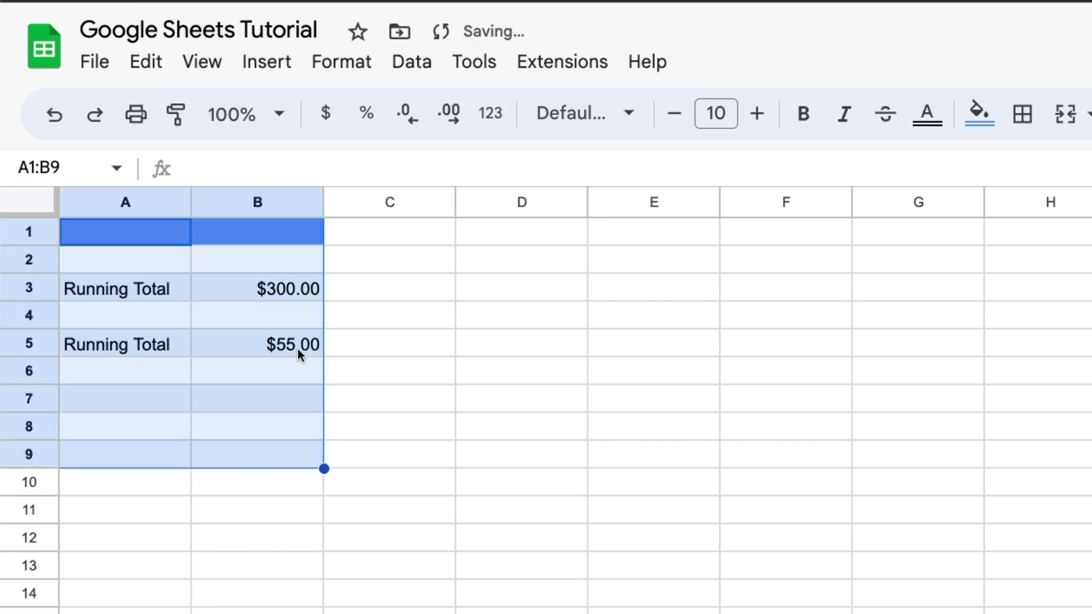
pyautogui.click(298, 349)
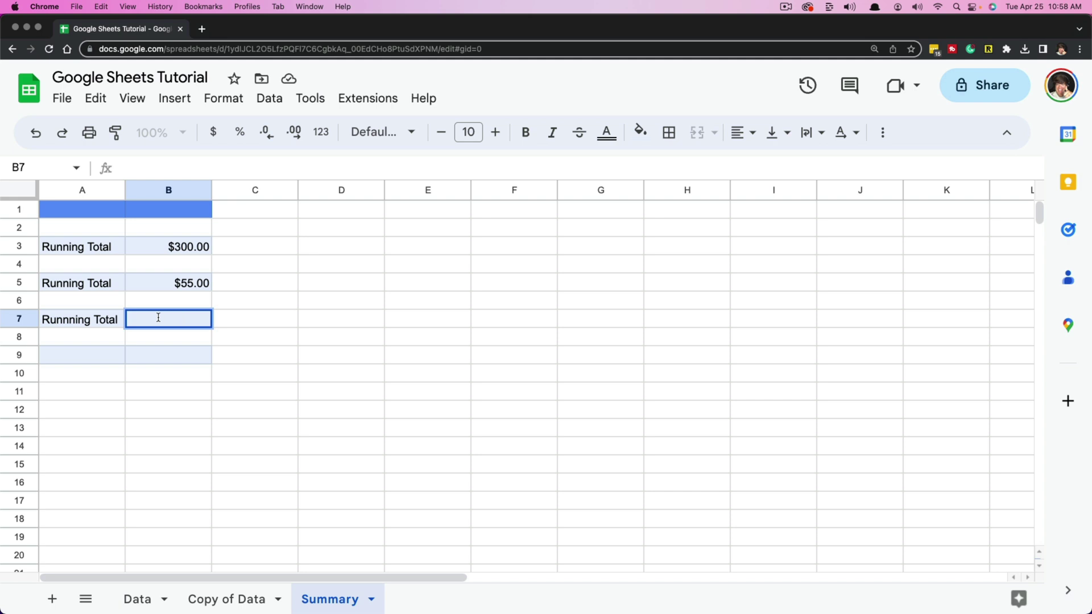
pyautogui.doubleClick(181, 318)
# Enter =('Copy of Data'!B2) in Summary B7 so it displays $150.00.
pyautogui.write('=')
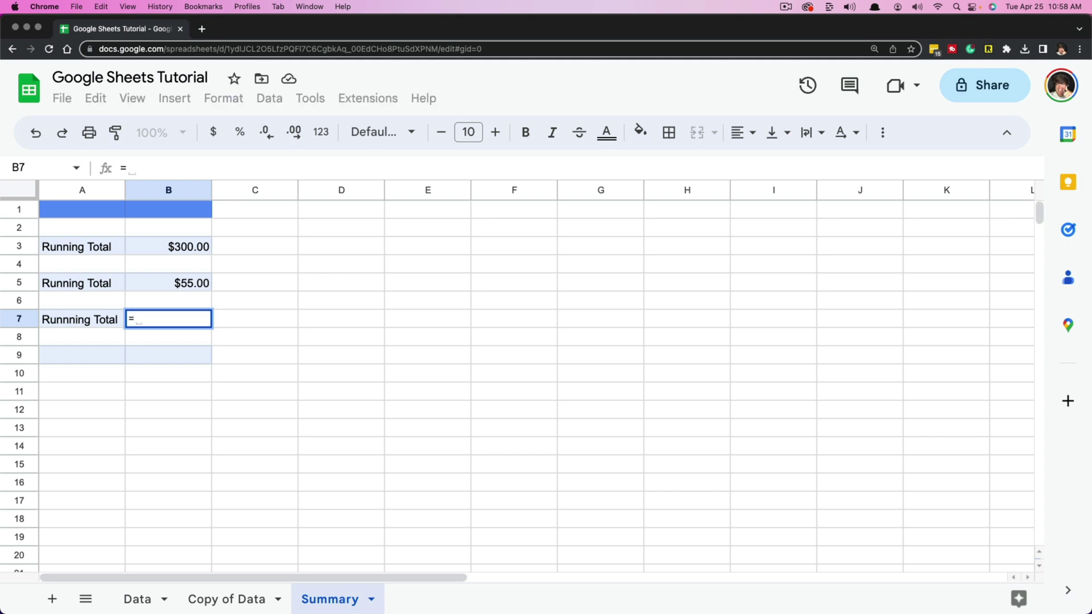
pyautogui.write('(')
pyautogui.click(222, 603)
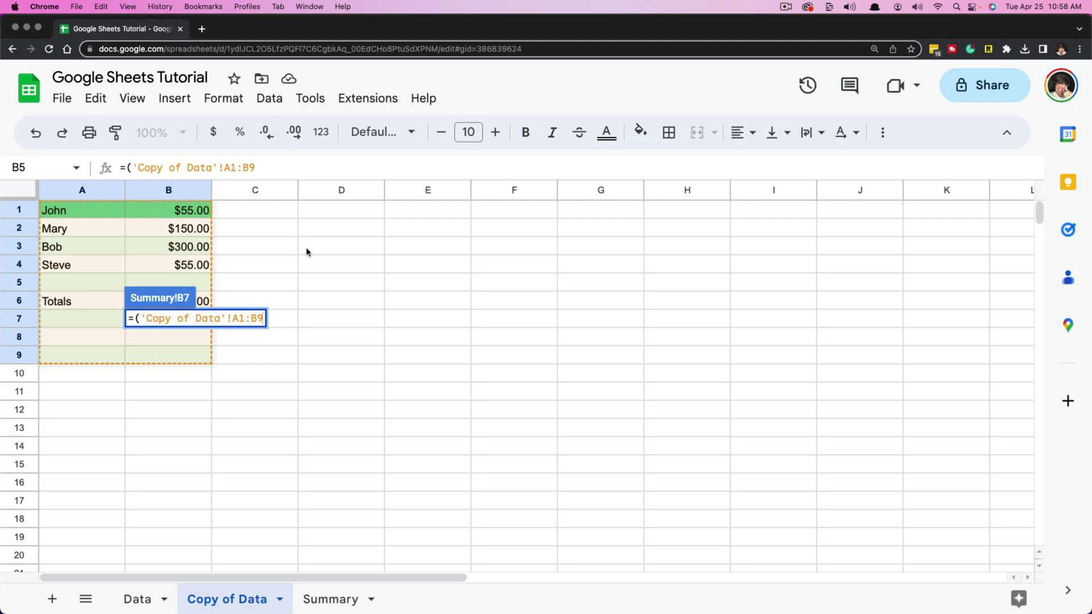
pyautogui.press('BackSpace')
pyautogui.click(188, 233)
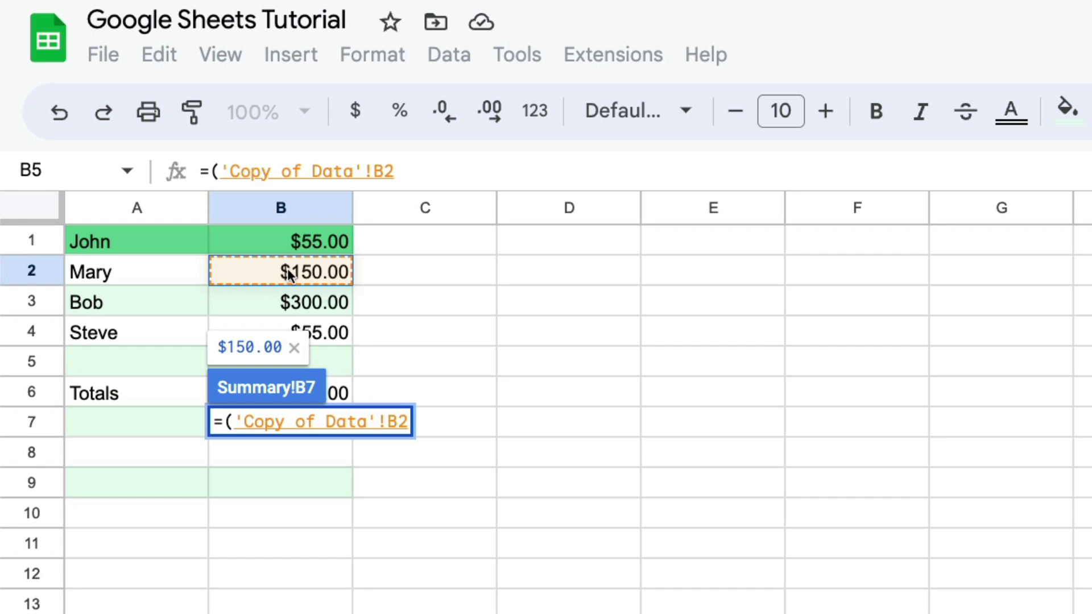
pyautogui.write(')')
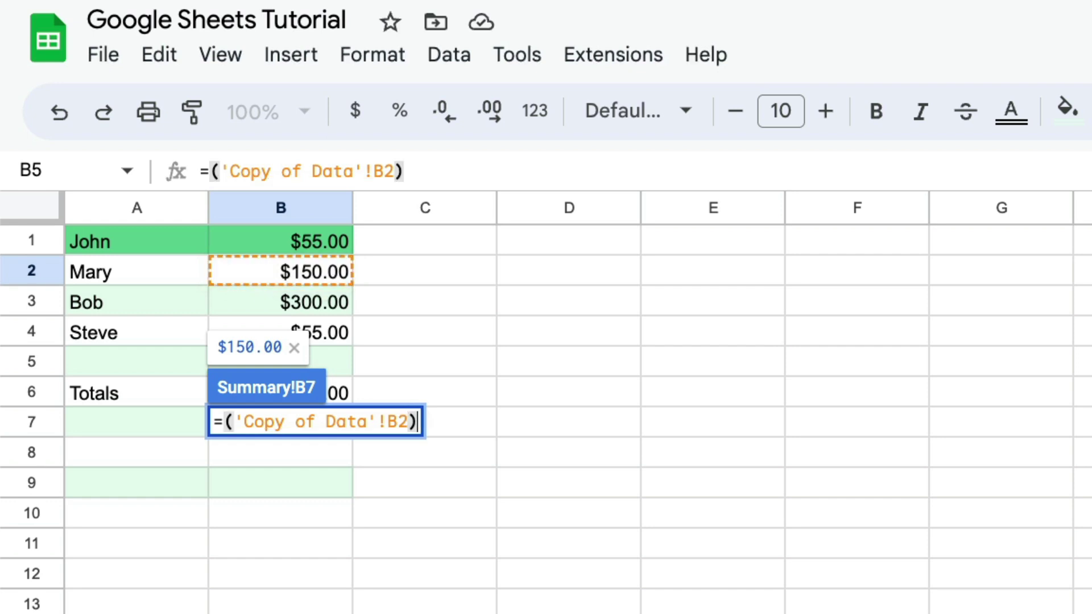
pyautogui.press('Return')
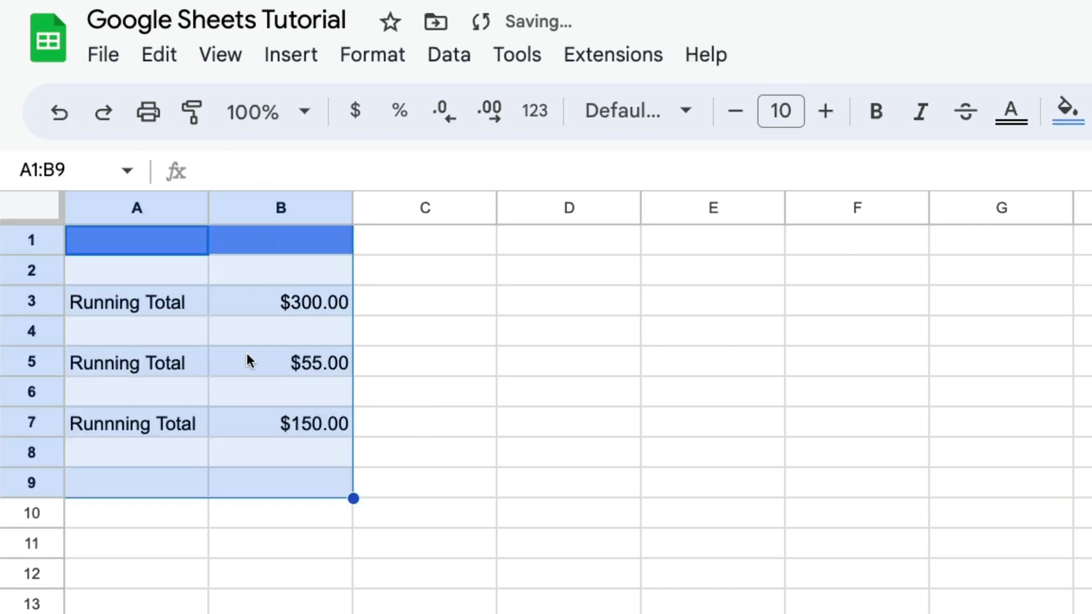
pyautogui.click(424, 538)
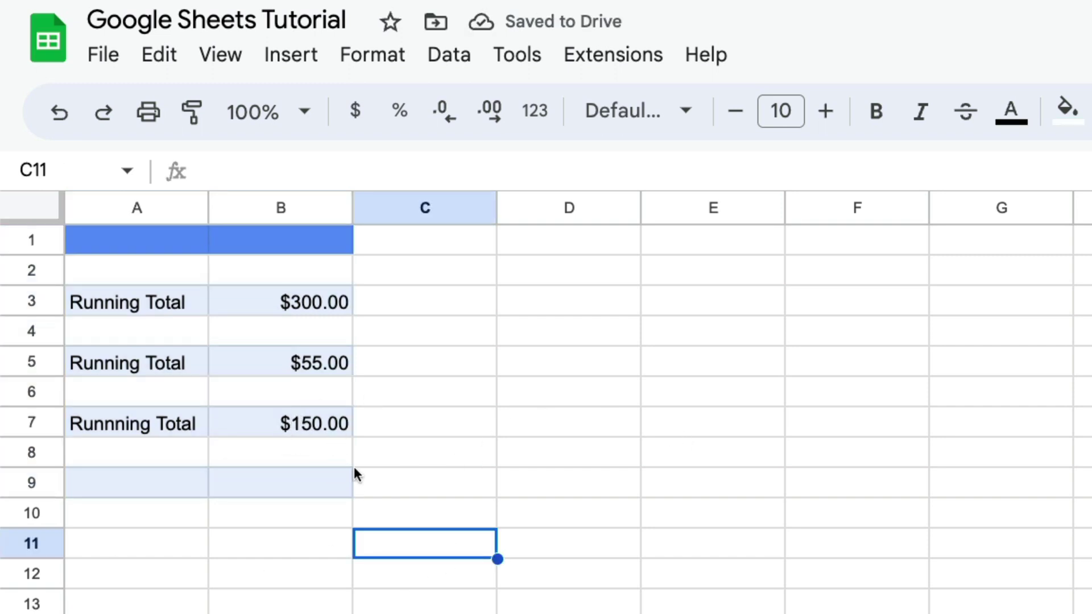
pyautogui.click(260, 432)
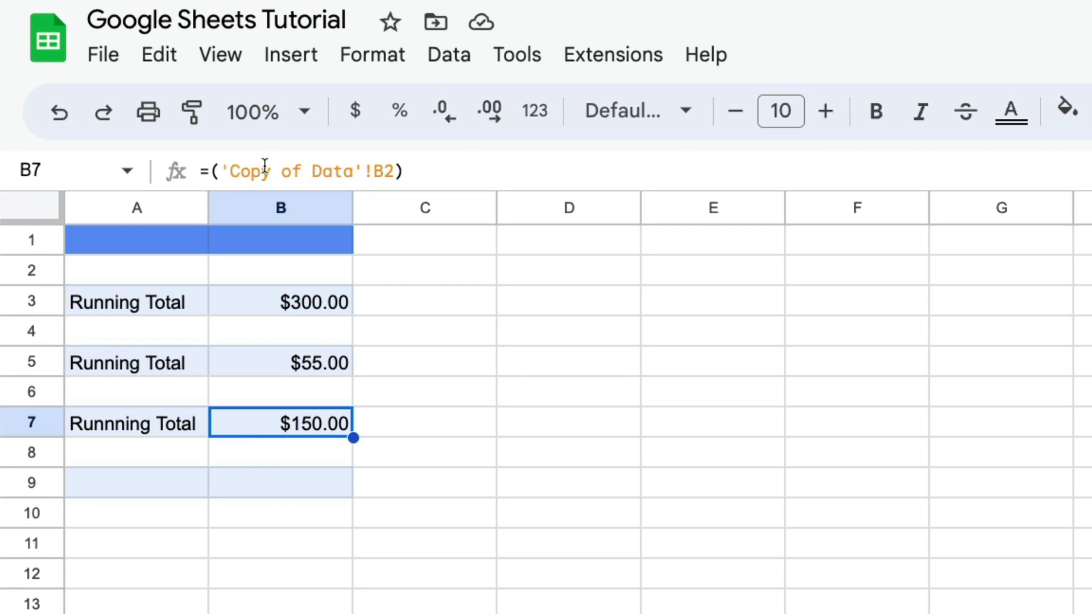
pyautogui.click(224, 169)
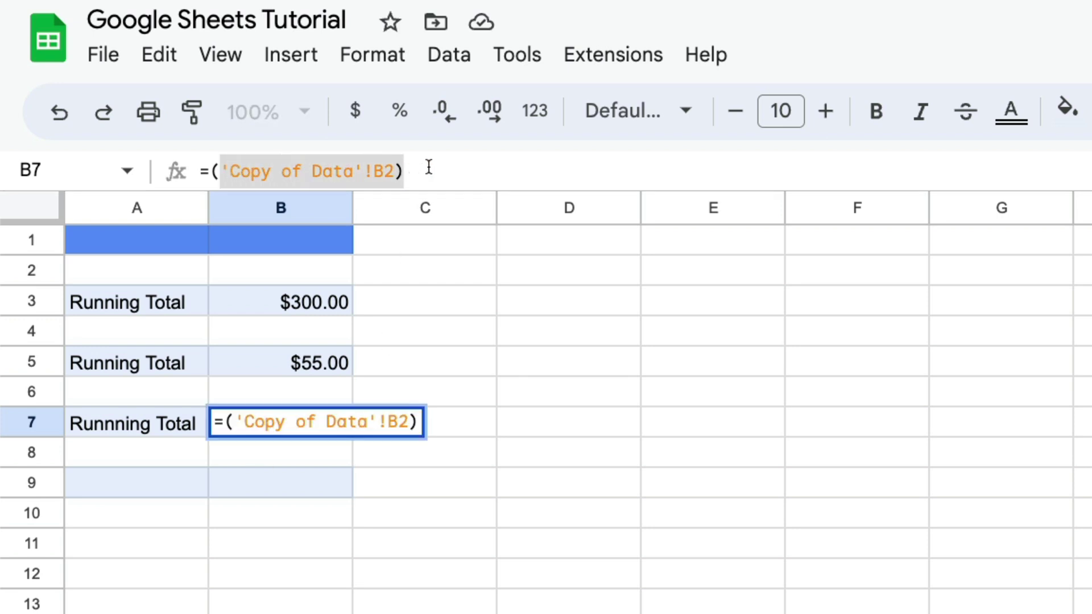
pyautogui.click(588, 490)
pyautogui.click(256, 427)
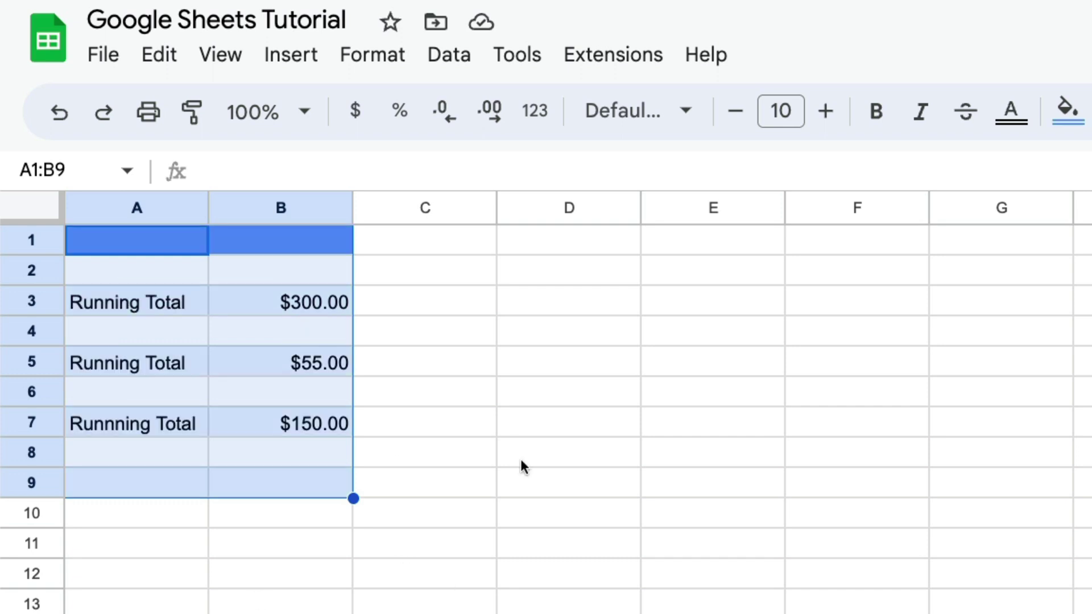
pyautogui.click(568, 494)
# Select the Data sheet's four amounts in B1:B4 to check their sum.
pyautogui.click(141, 495)
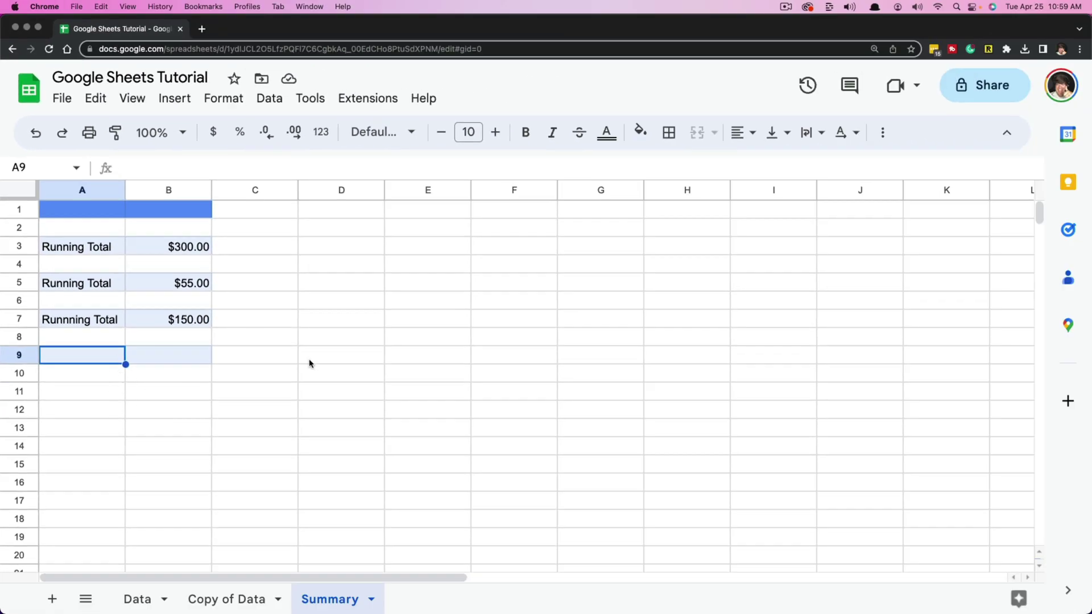
pyautogui.click(146, 601)
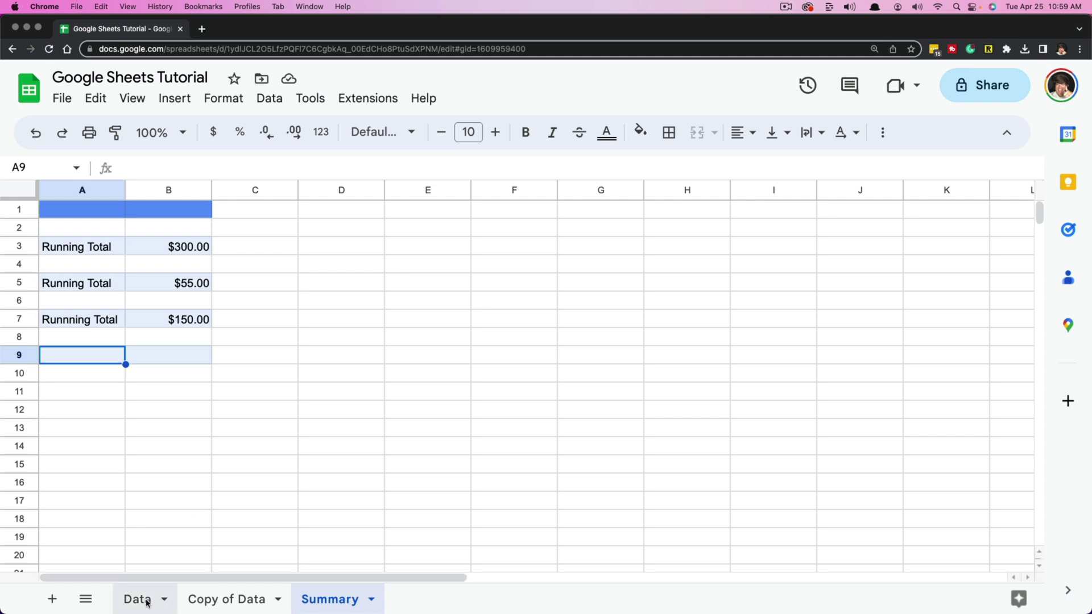
pyautogui.click(330, 323)
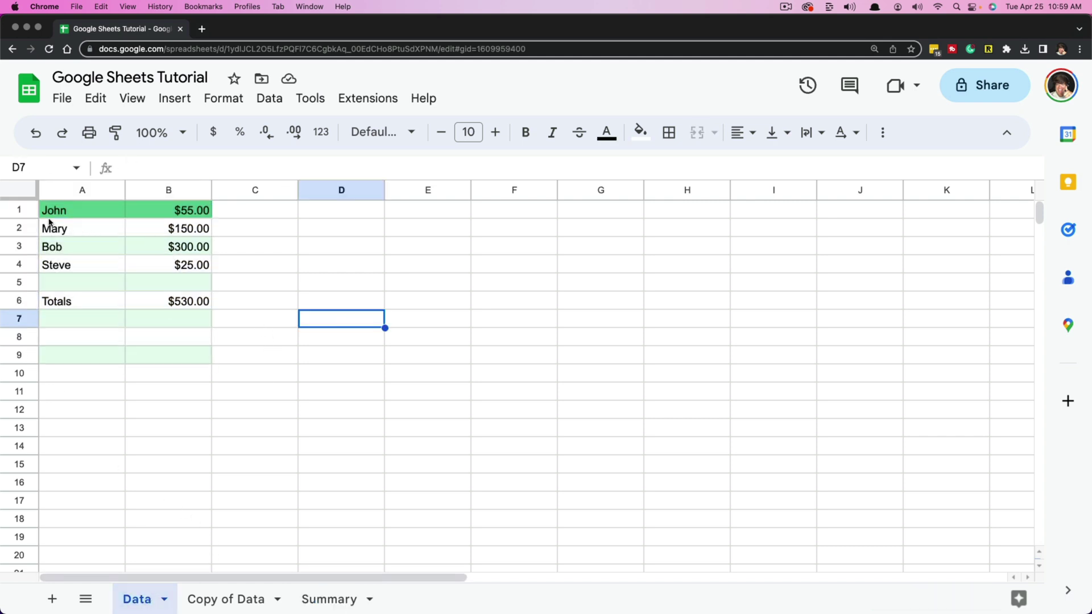
pyautogui.moveTo(202, 214); pyautogui.dragTo(198, 266)
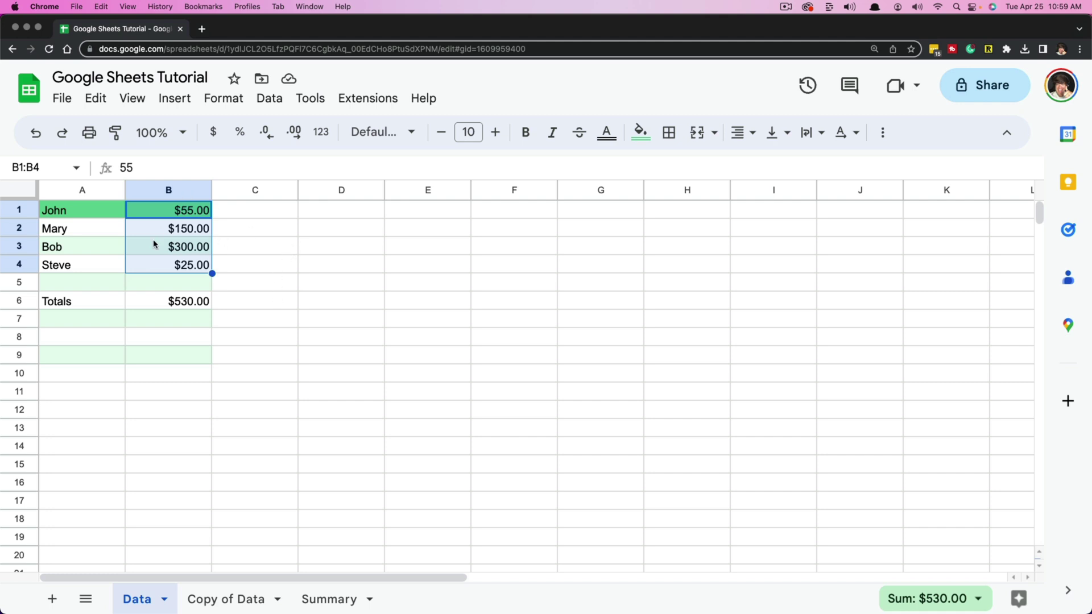
# Fill the Running Total label from A7 down to A9 and delete the extra copy in A8.
pyautogui.click(330, 604)
pyautogui.click(55, 357)
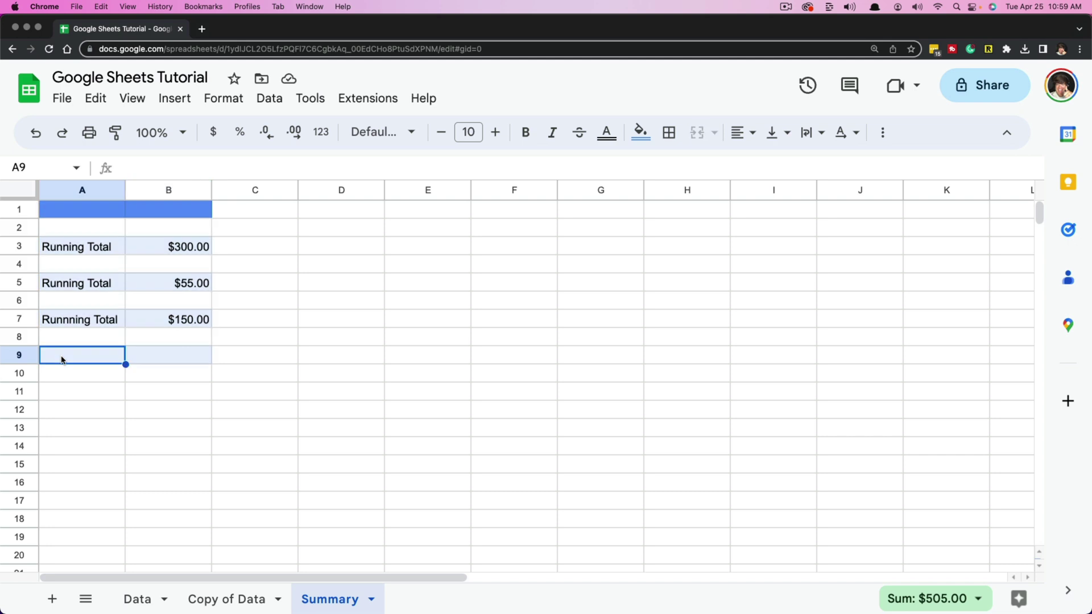
pyautogui.click(87, 325)
pyautogui.moveTo(125, 328); pyautogui.dragTo(120, 350)
pyautogui.click(117, 339)
pyautogui.press('Delete')
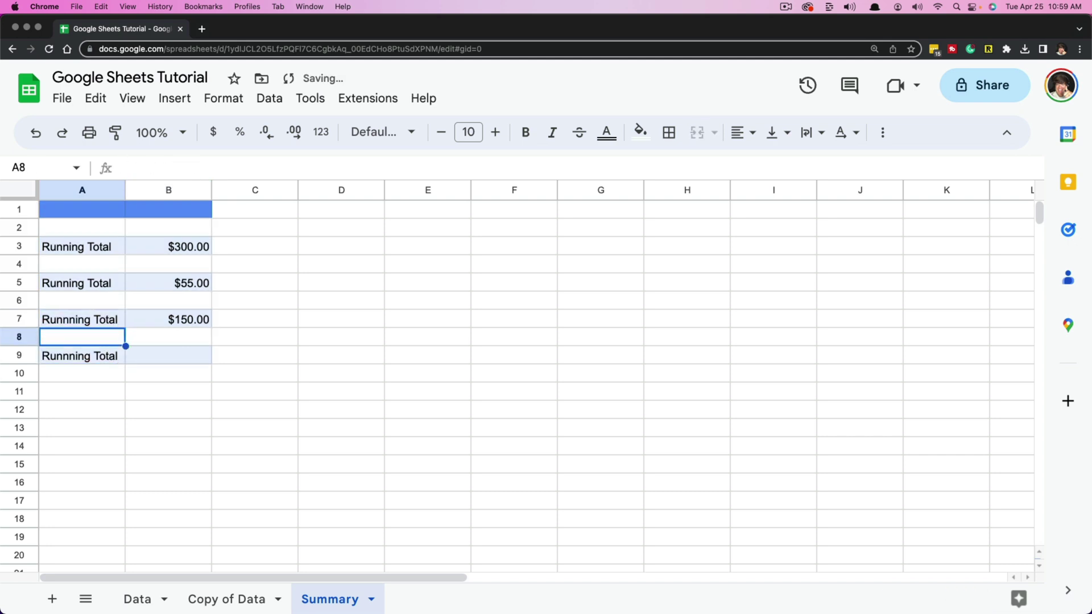
# Enter =Sum('Copy of Data'!B1:B4) in Summary B9, totalling $560.00.
pyautogui.click(170, 360)
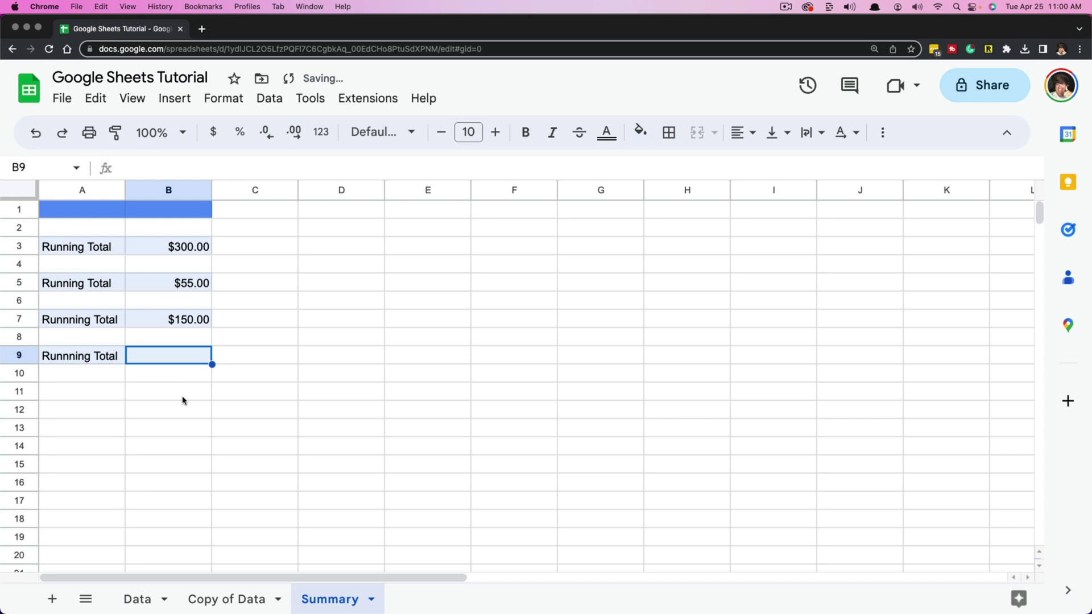
pyautogui.write('=Sum')
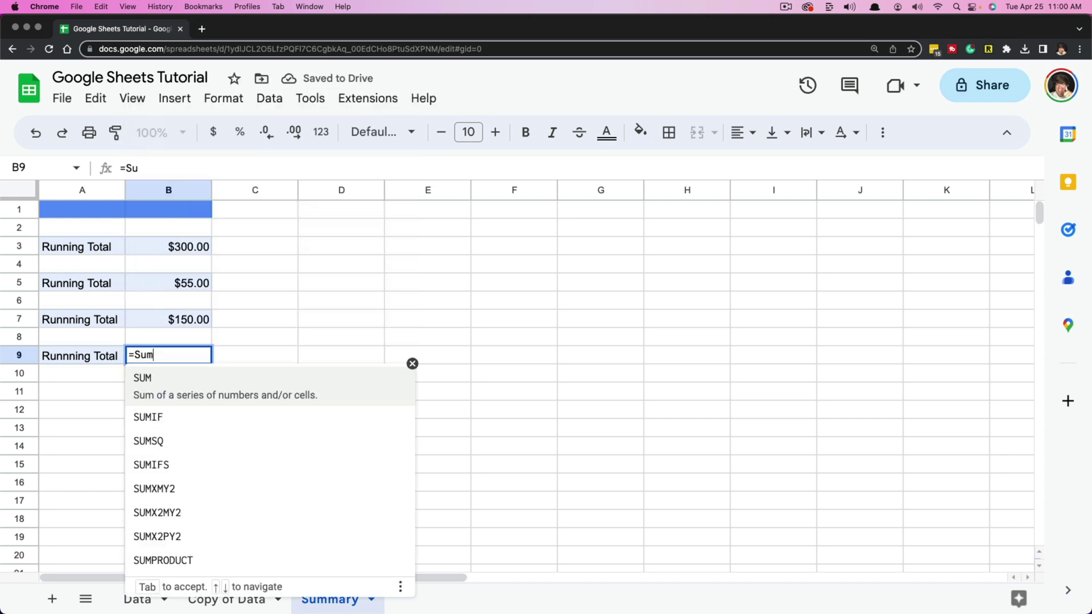
pyautogui.write('(')
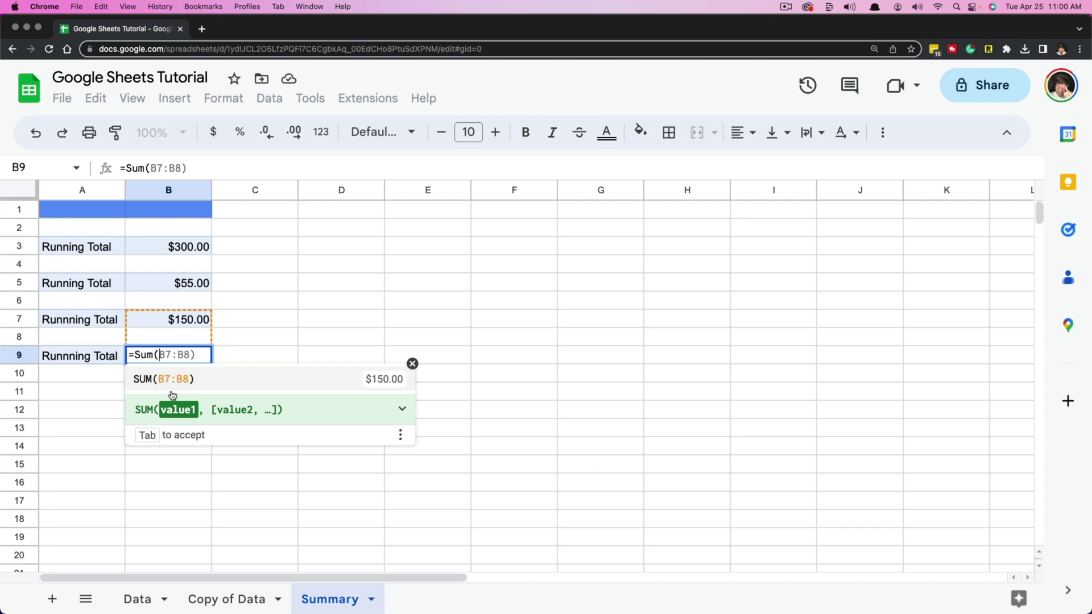
pyautogui.click(218, 602)
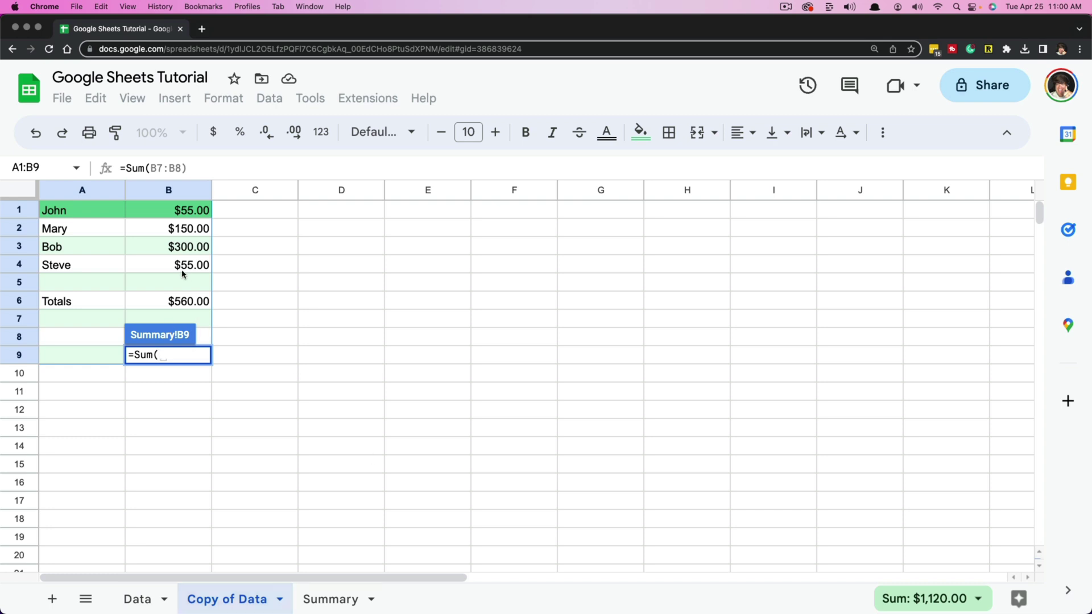
pyautogui.moveTo(163, 206); pyautogui.dragTo(155, 254)
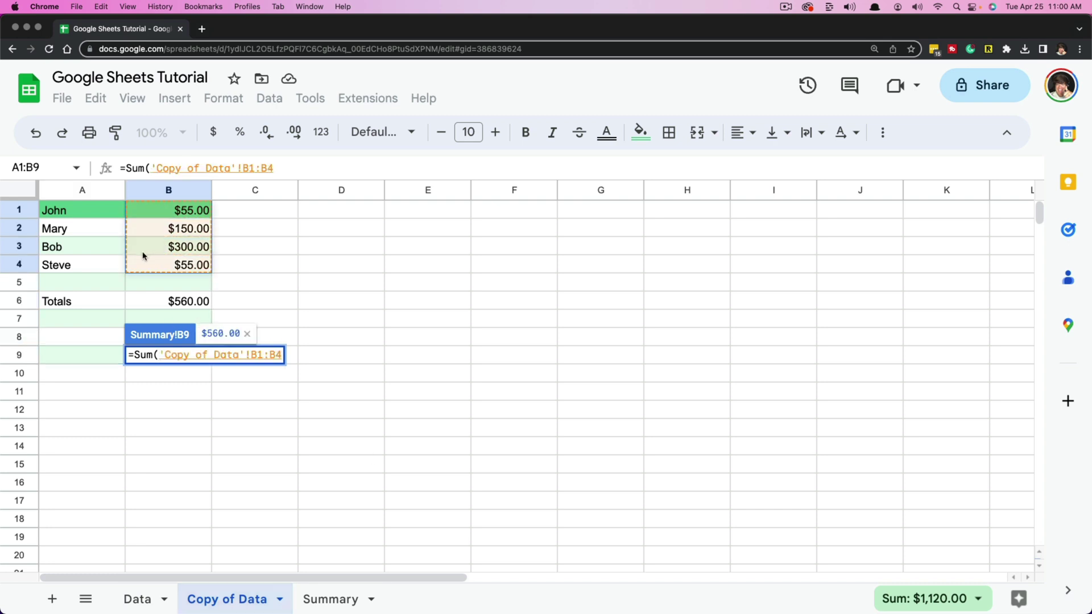
pyautogui.write(')')
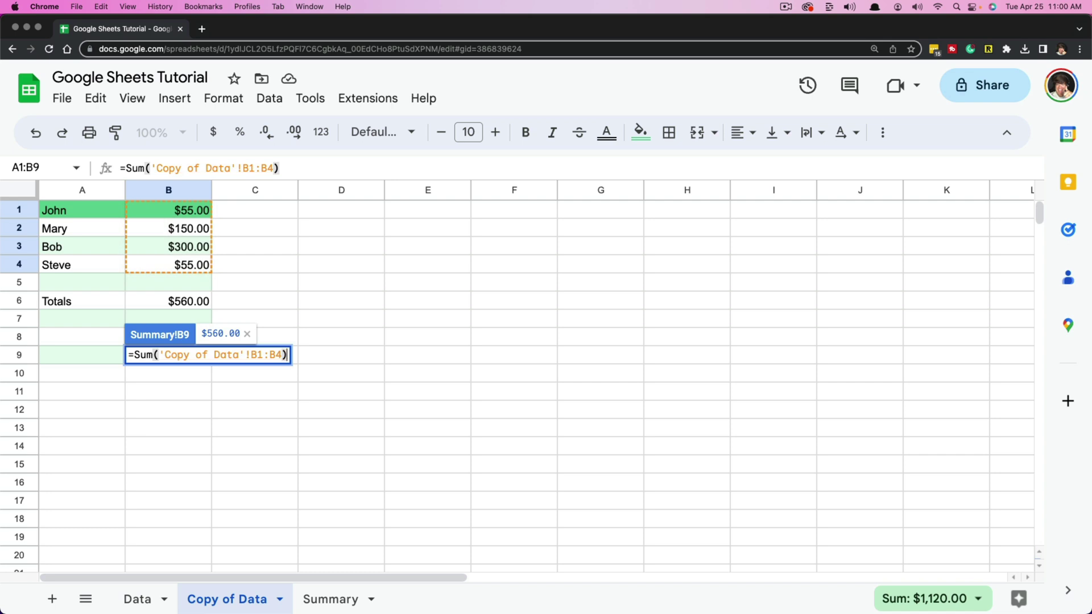
pyautogui.press('Return')
pyautogui.click(187, 361)
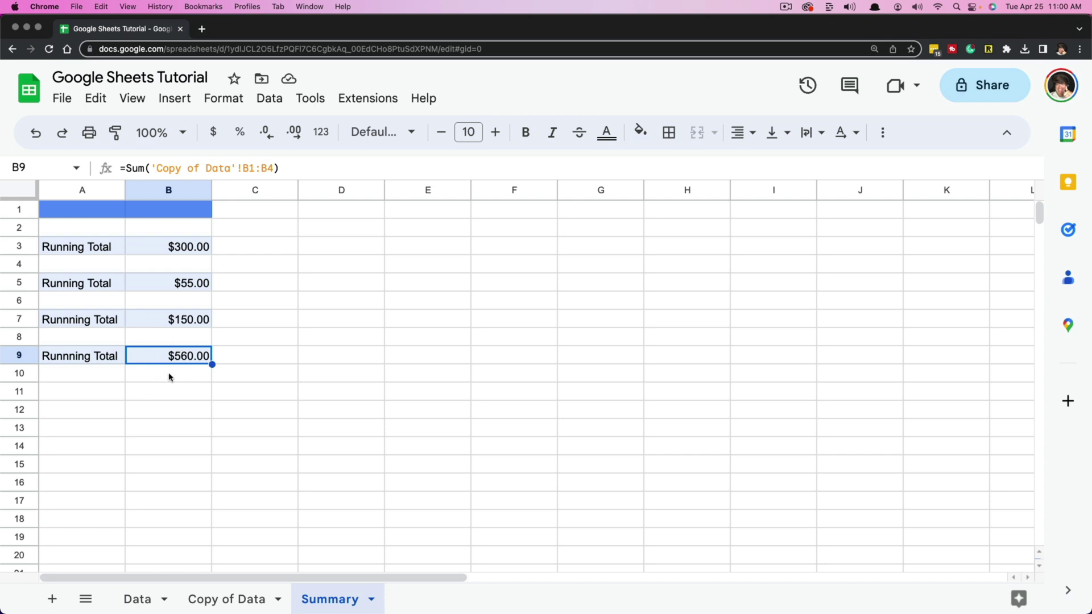
pyautogui.doubleClick(187, 358)
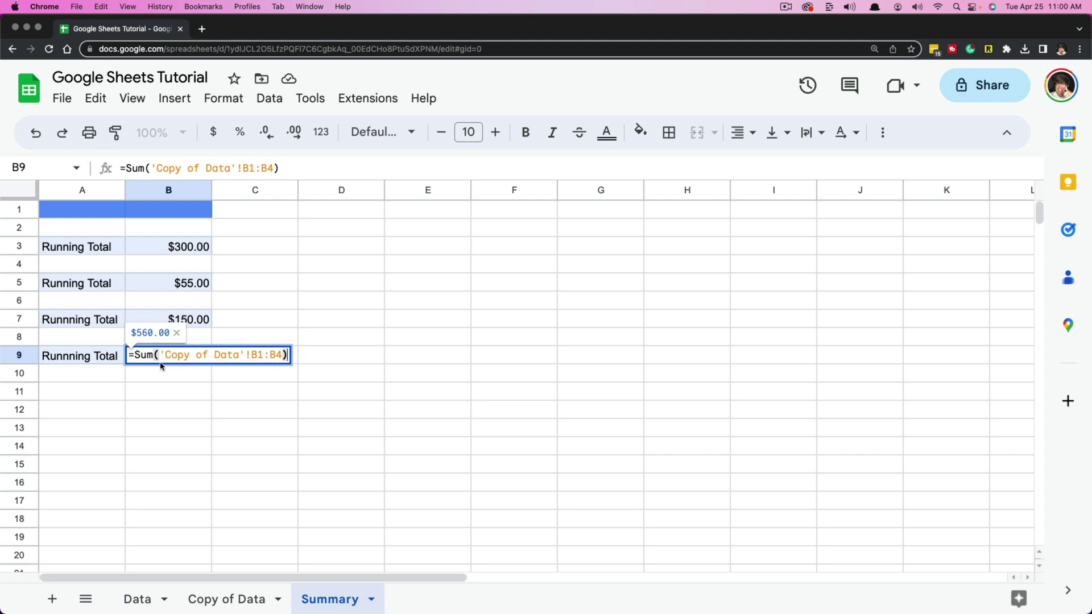
pyautogui.moveTo(166, 355); pyautogui.dragTo(238, 357)
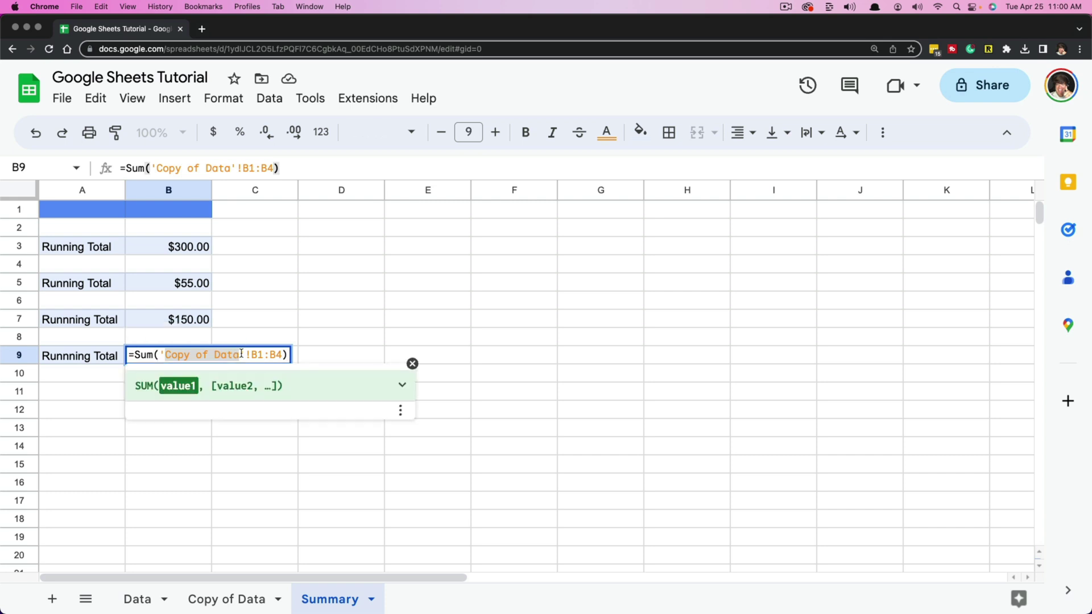
pyautogui.click(240, 357)
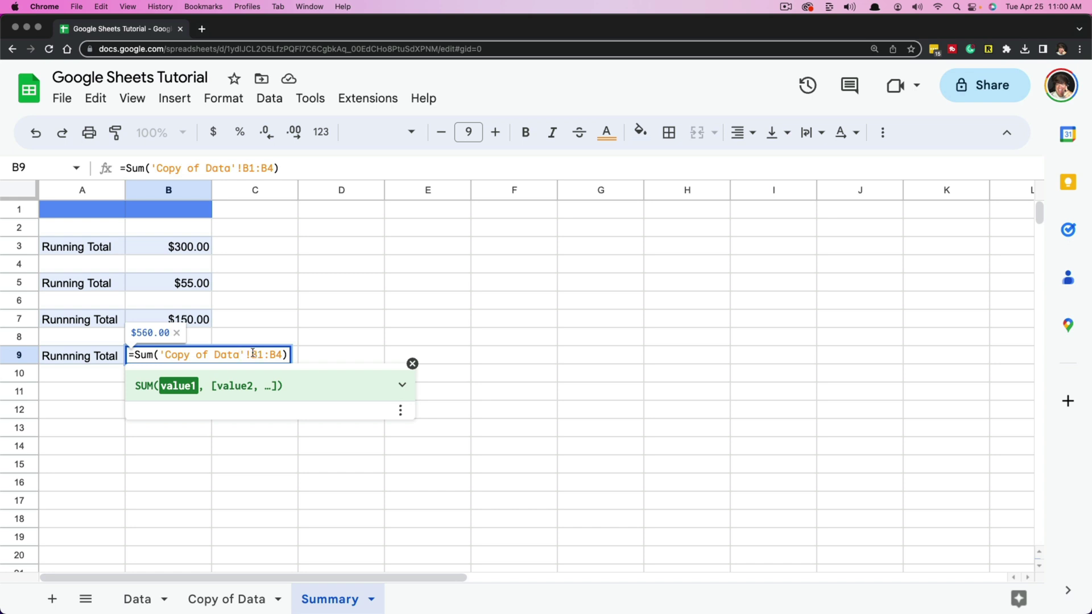
pyautogui.click(359, 336)
pyautogui.click(185, 360)
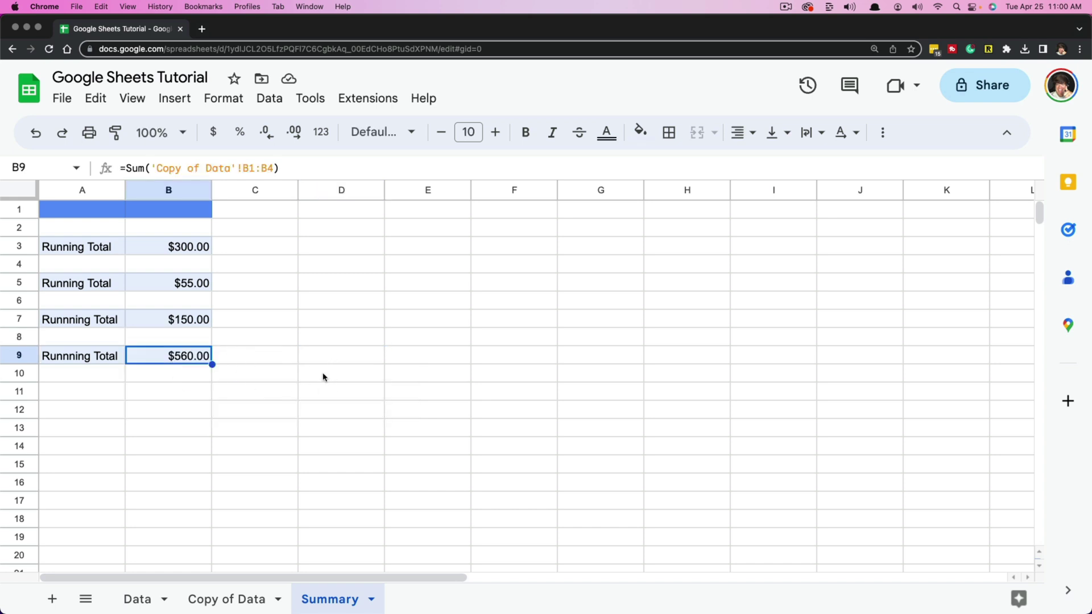